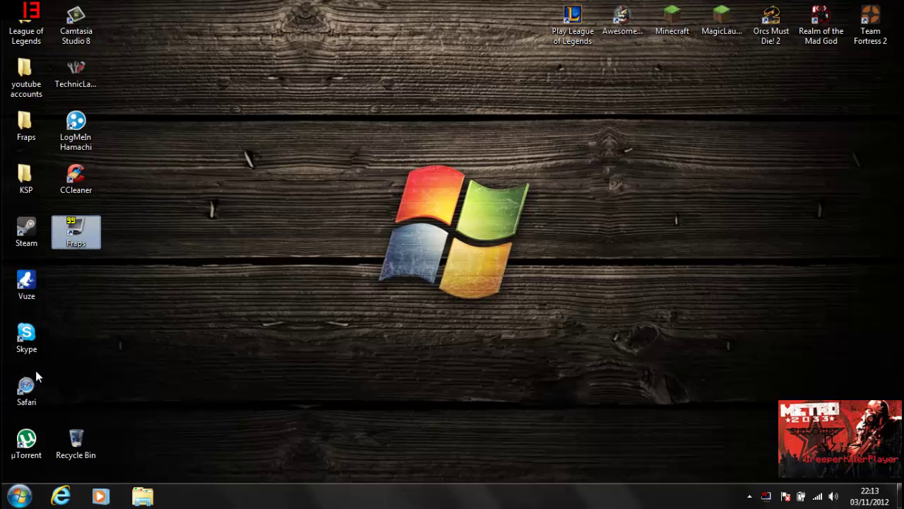
Step: Clear the Fraps icon selection by clicking an empty spot on the desktop
left_click(89, 283)
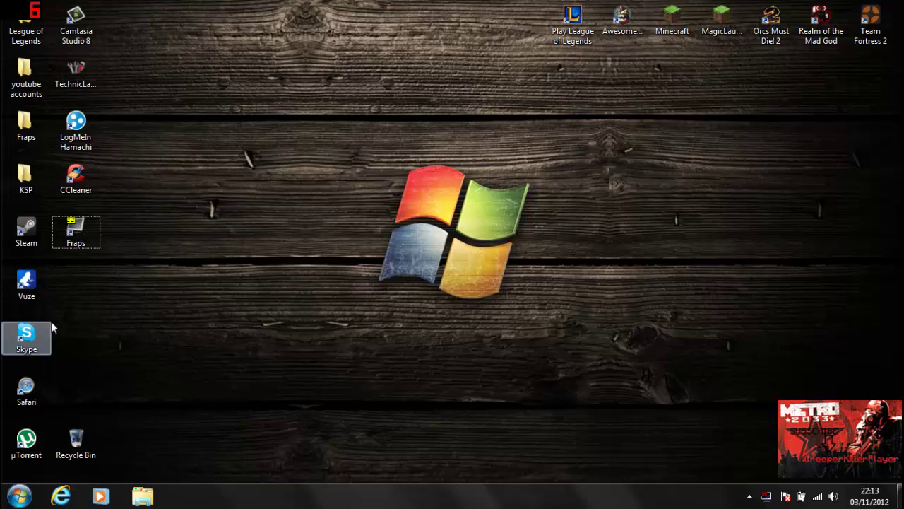
Step: Open Control Panel's Programs and Features list of installed programs
left_click(19, 496)
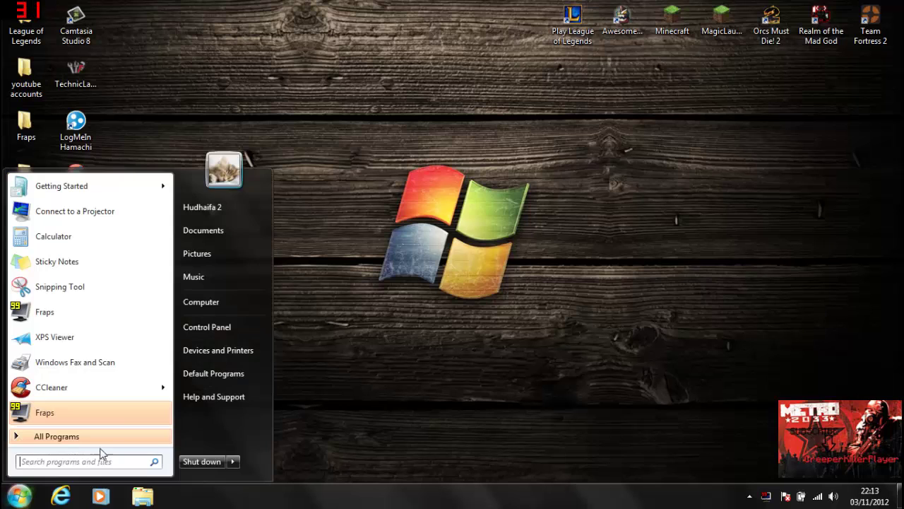
left_click(193, 331)
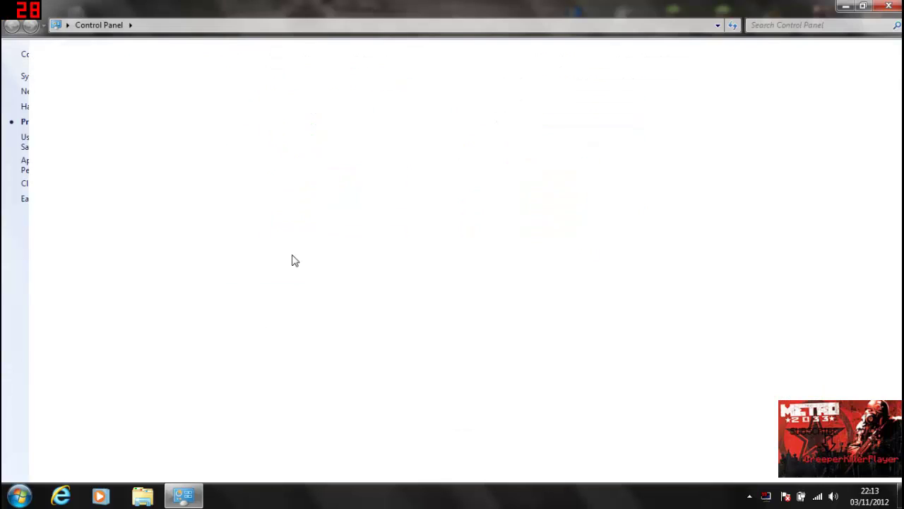
left_click(263, 63)
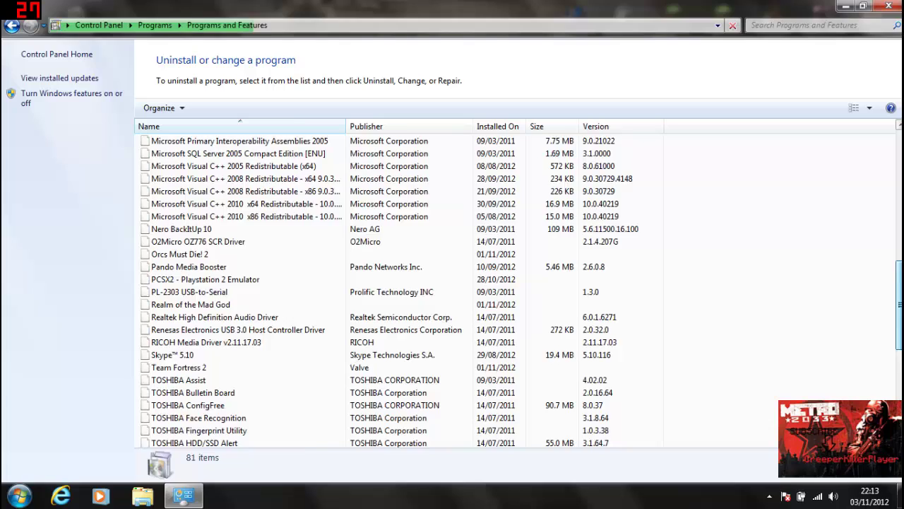
Step: Close Programs and Features and open Local Disk (C:) Properties from the Computer view
left_click(889, 5)
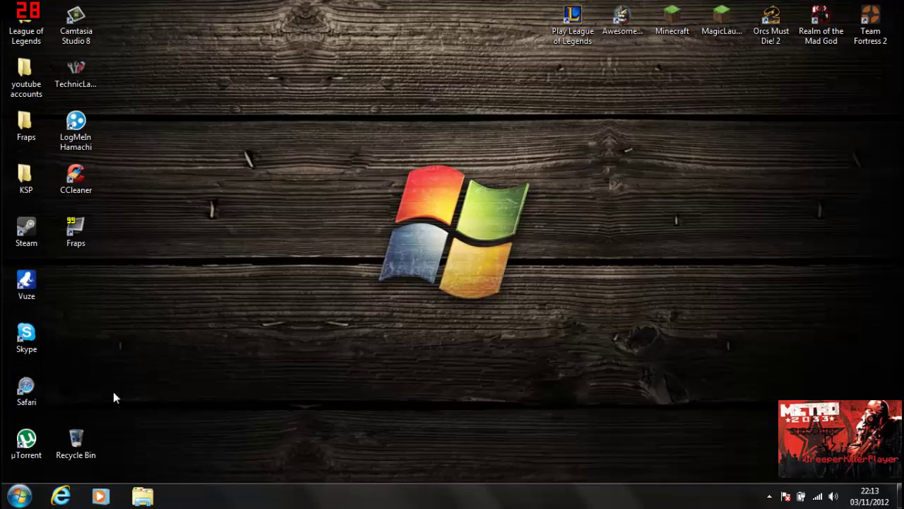
left_click(5, 497)
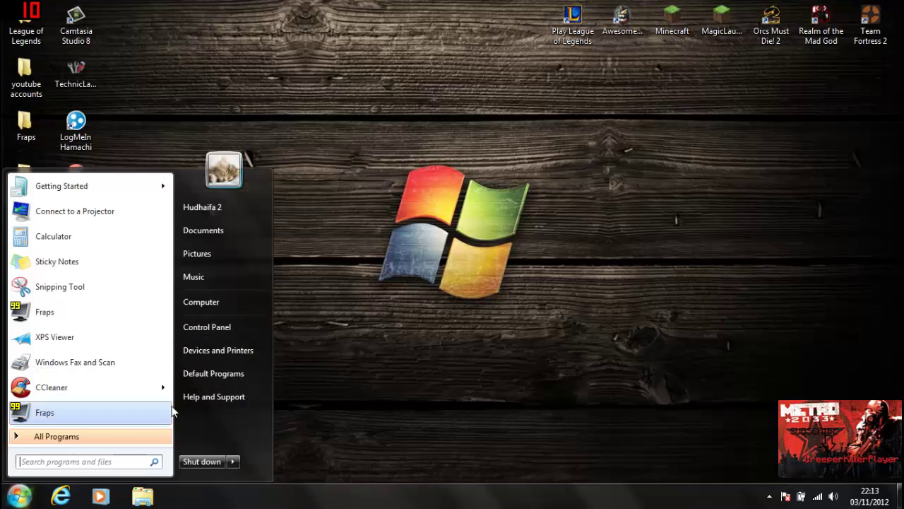
left_click(192, 306)
right_click(421, 135)
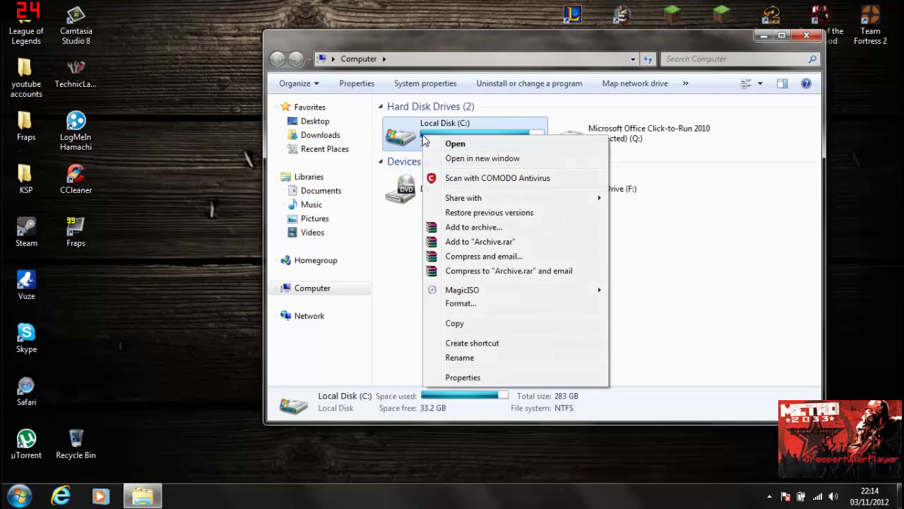
left_click(416, 143)
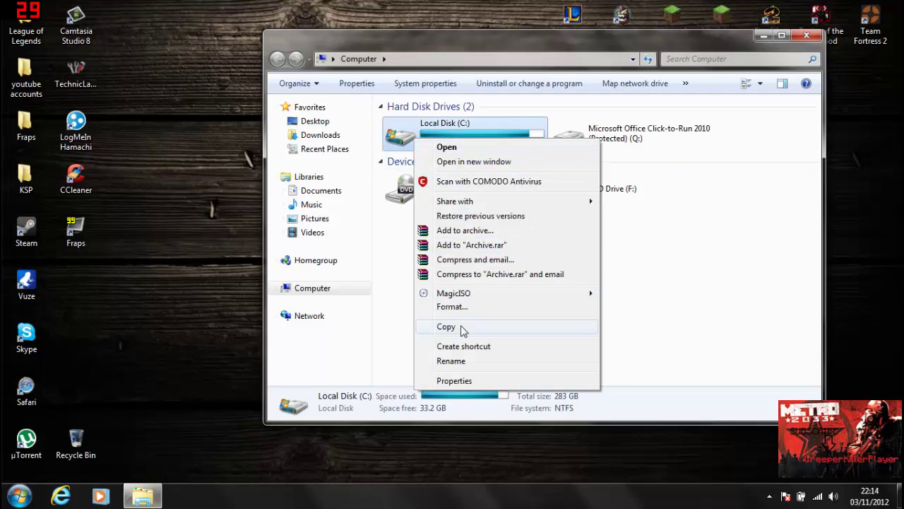
left_click(466, 380)
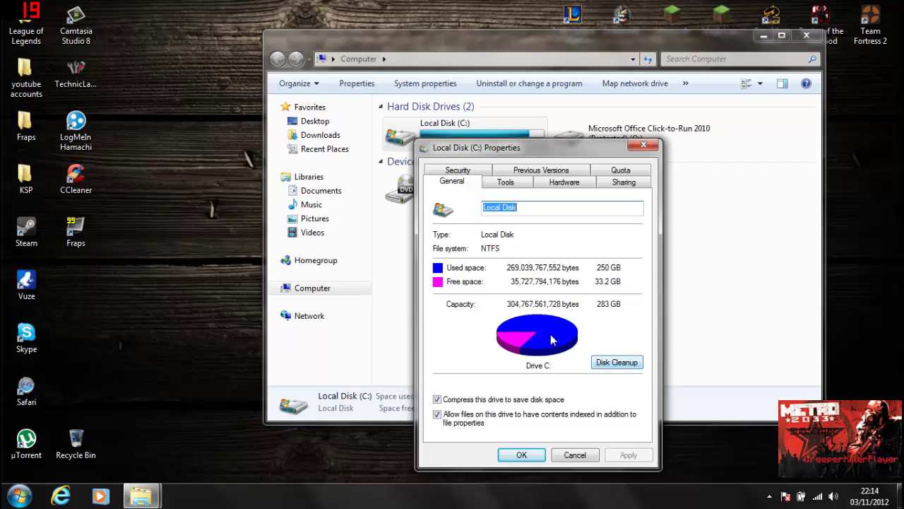
left_click(499, 183)
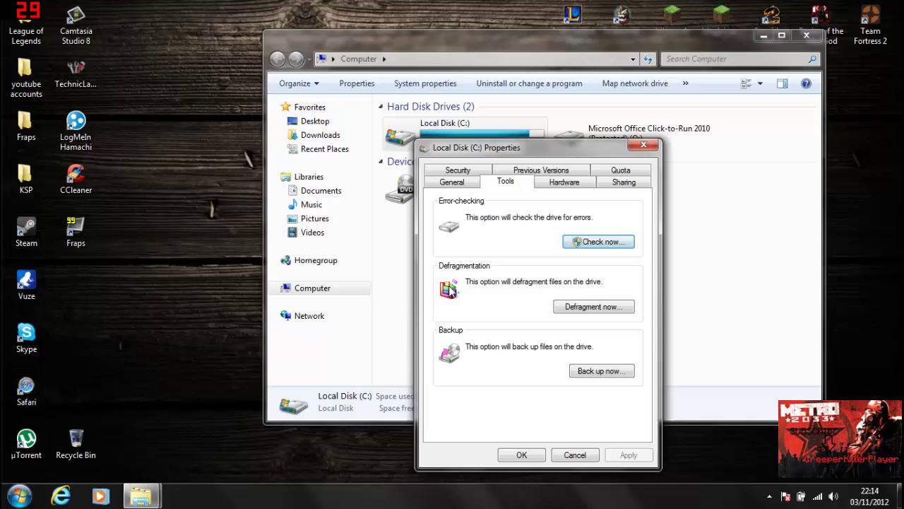
left_click(570, 183)
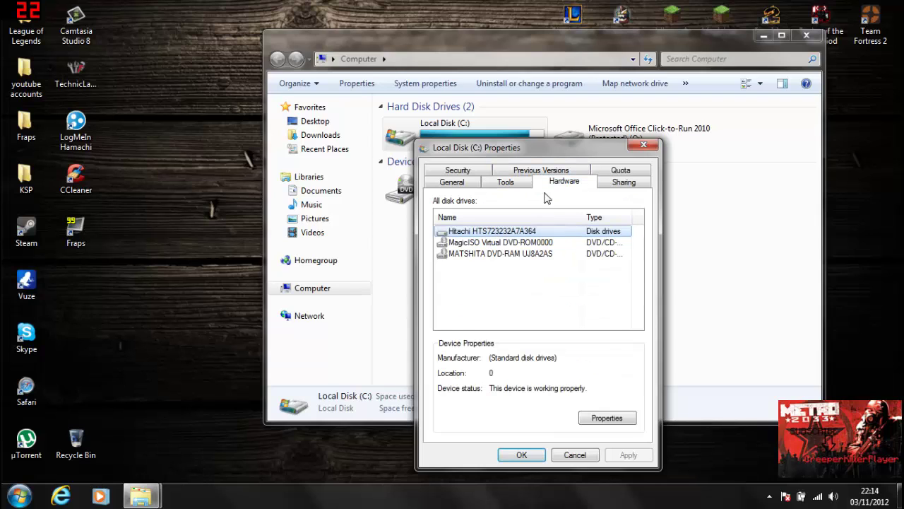
left_click(624, 182)
left_click(621, 170)
left_click(462, 182)
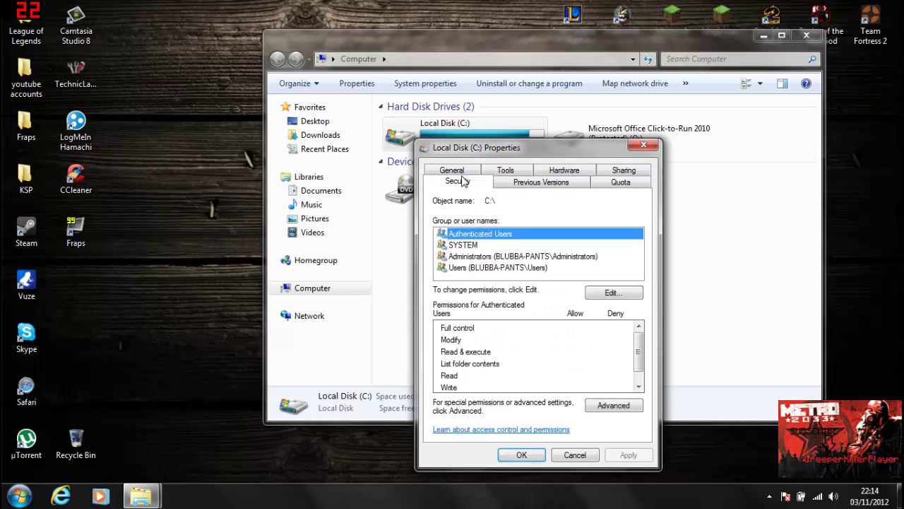
left_click(459, 171)
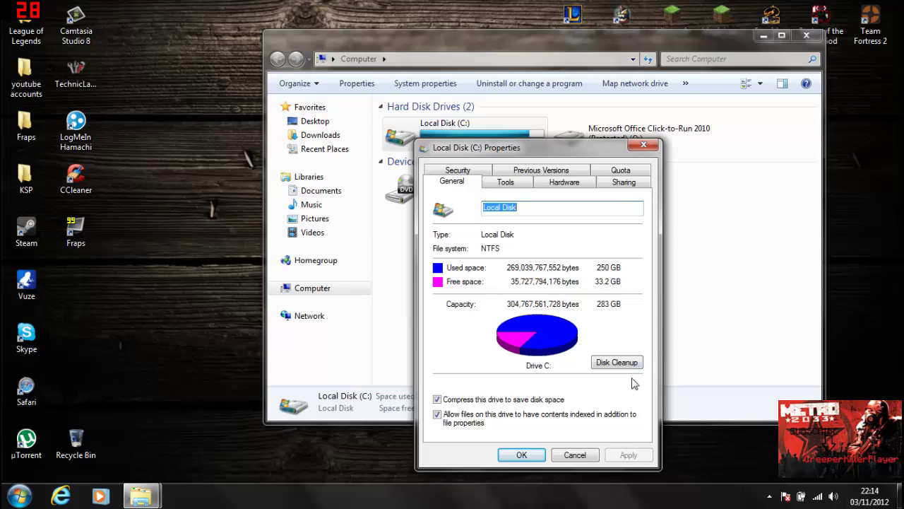
Step: Toggle C: compression off and back on, then start Disk Cleanup and move its window aside
left_click(465, 403)
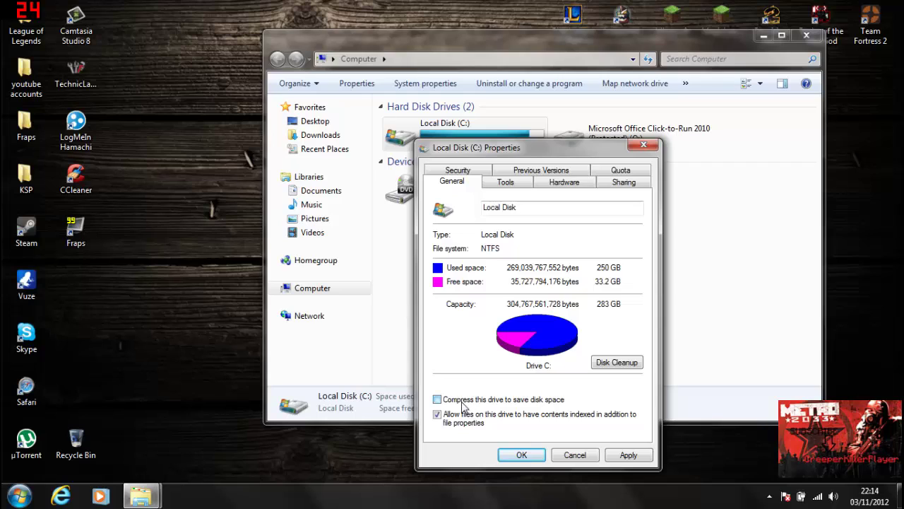
left_click(627, 457)
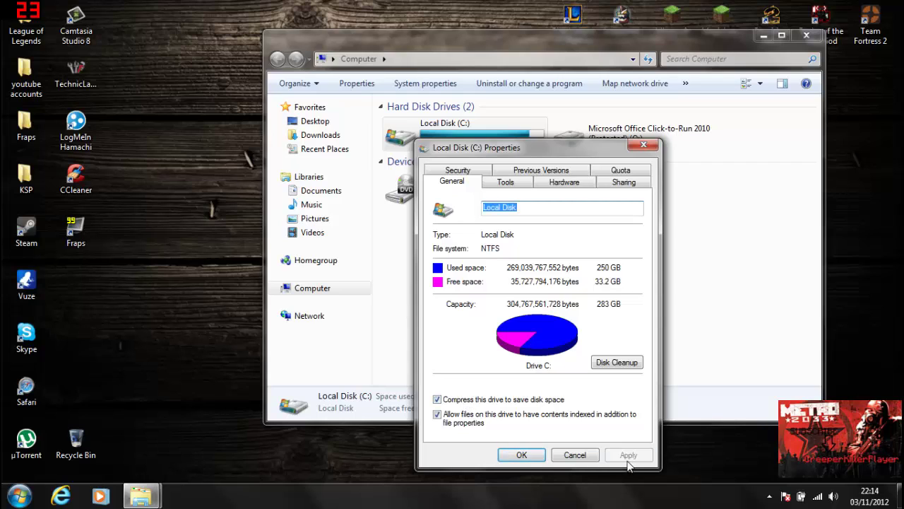
left_click(628, 364)
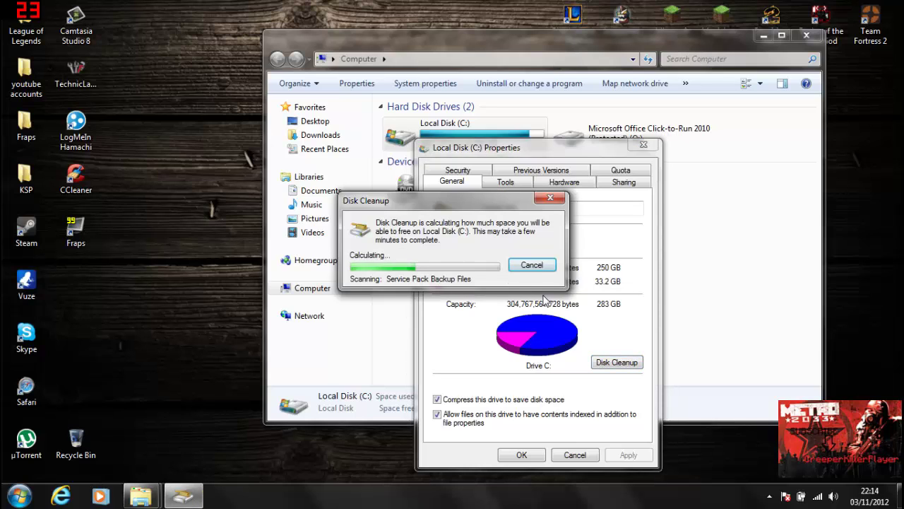
left_click_drag(491, 201, 296, 268)
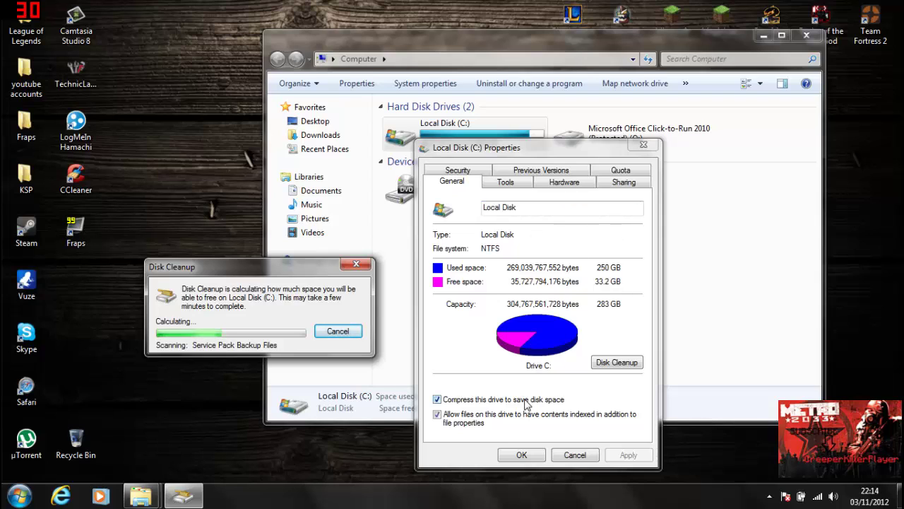
Step: Start uncompressing C: with all subfolders and files, then cancel the attribute-applying partway
left_click(525, 401)
left_click(628, 454)
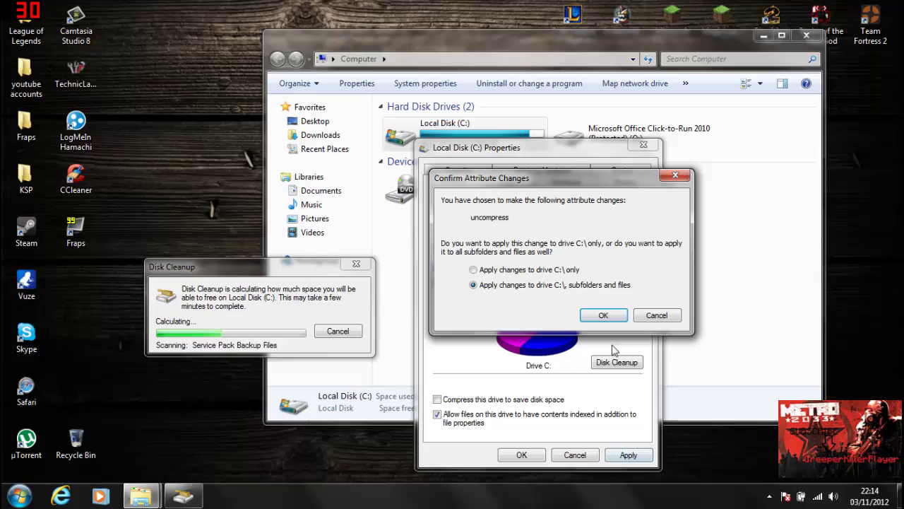
left_click(606, 315)
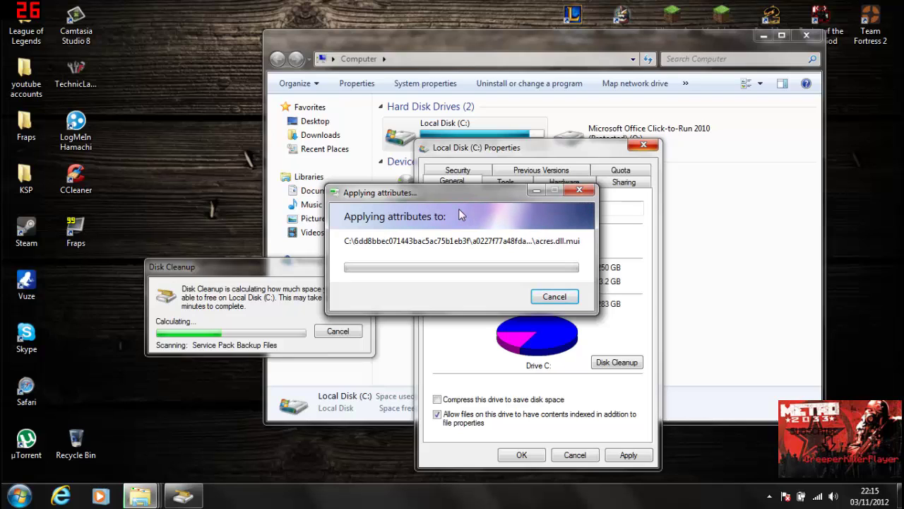
left_click(551, 298)
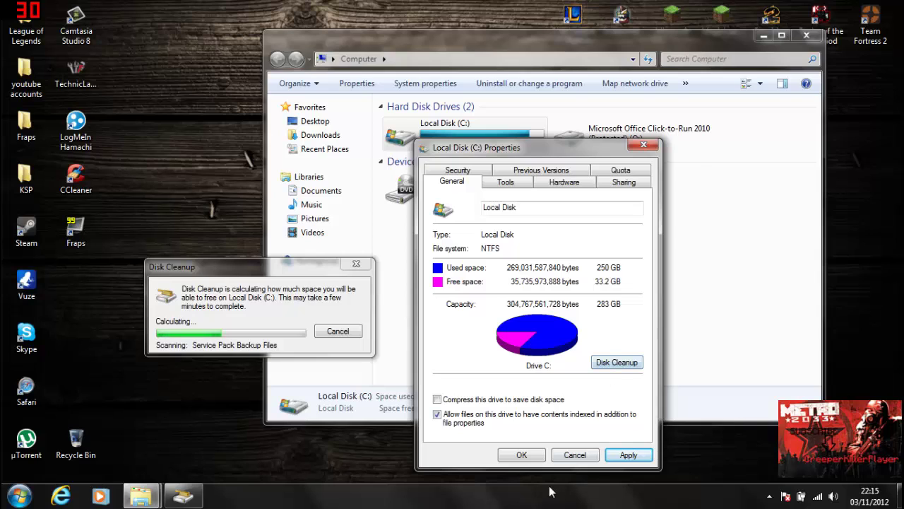
Step: Reapply the pending uncompress change, dismiss its confirmation, and move Disk Cleanup to the left
left_click(526, 458)
left_click(657, 316)
left_click_drag(276, 268, 300, 204)
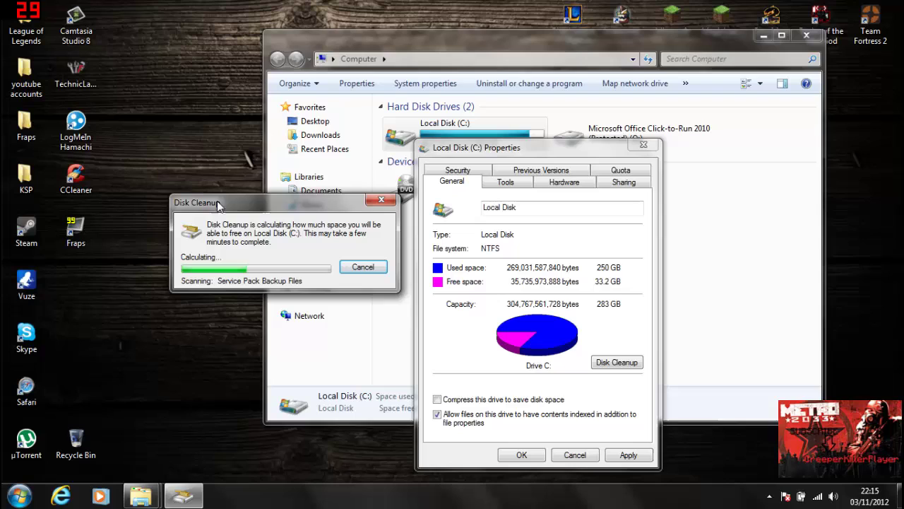
left_click_drag(262, 198, 173, 191)
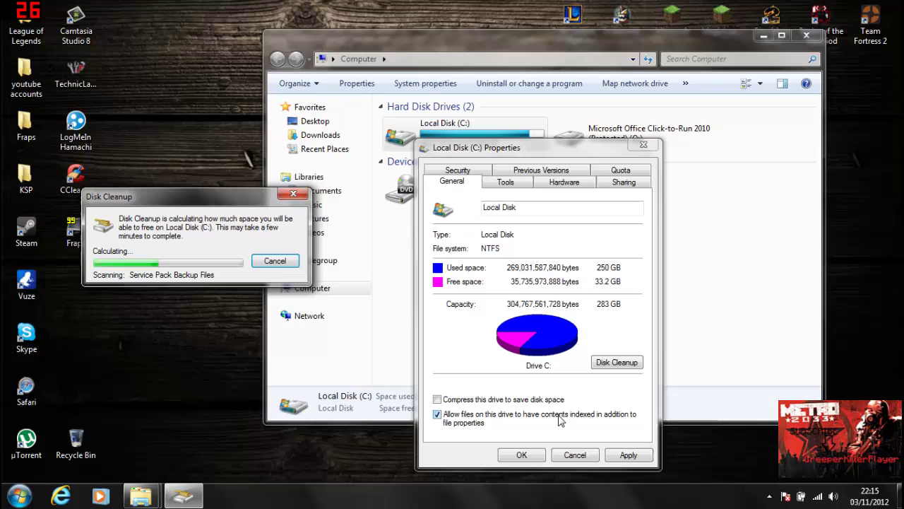
Step: Cancel Disk Cleanup, apply compression switched off for C:, and close the drive's Properties
left_click(291, 262)
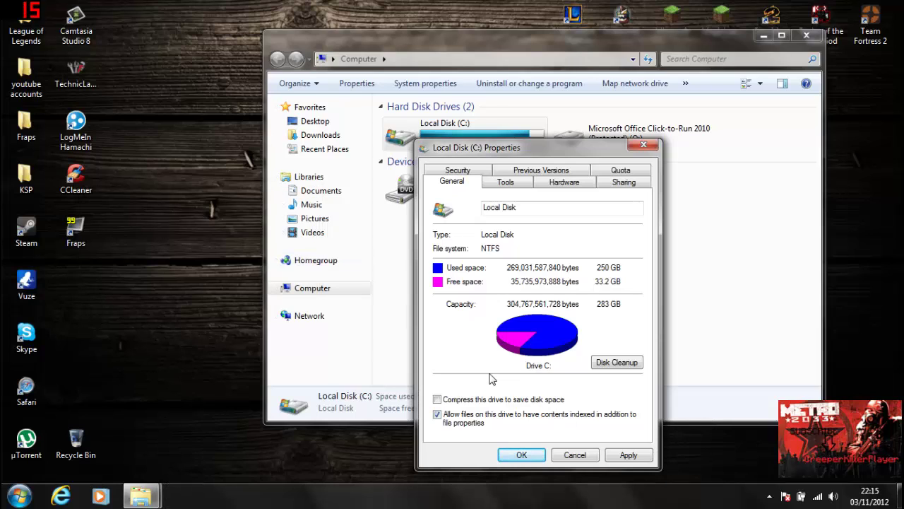
left_click(489, 400)
left_click(628, 455)
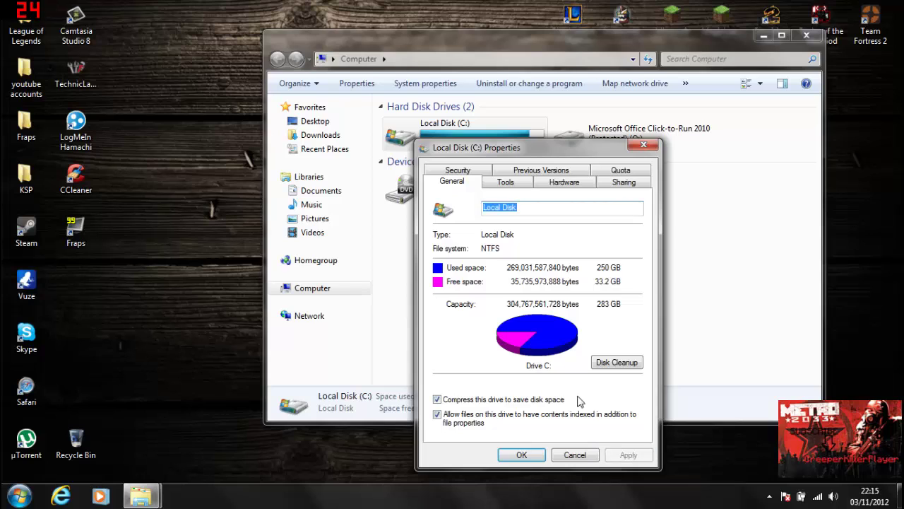
left_click(488, 399)
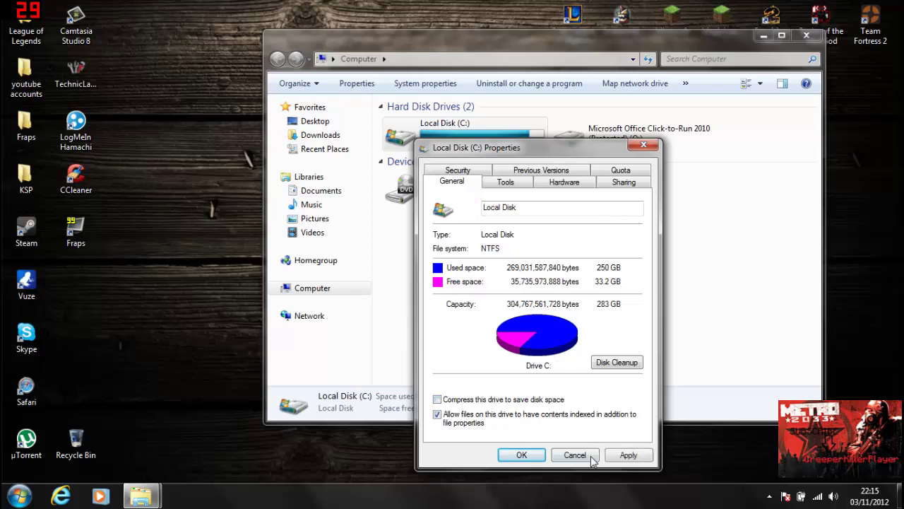
left_click(623, 456)
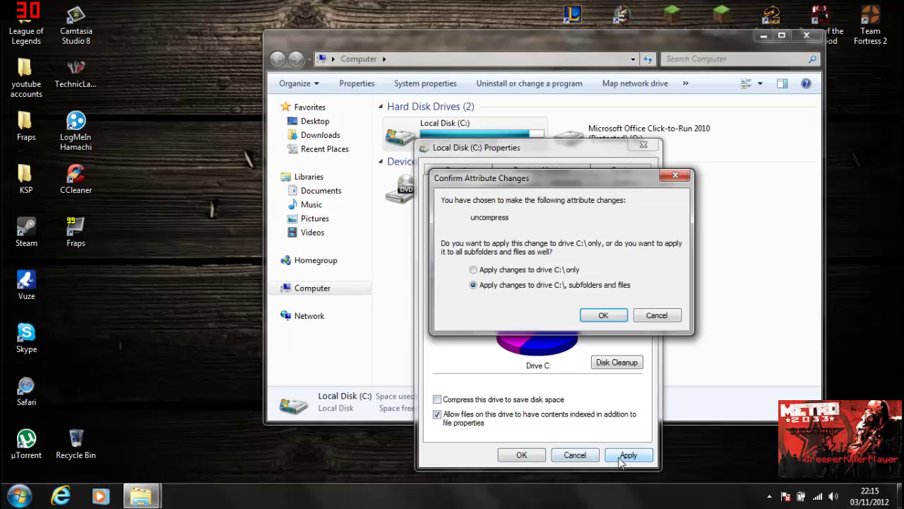
left_click(595, 315)
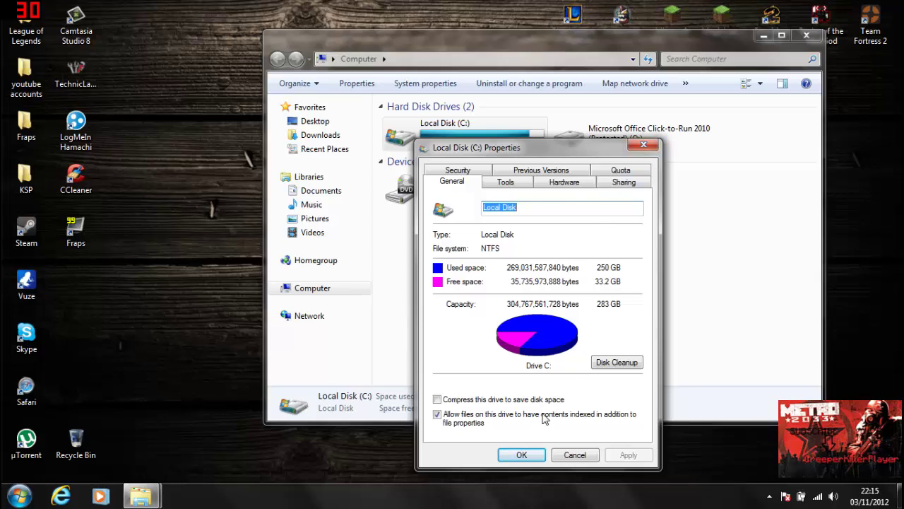
left_click(529, 455)
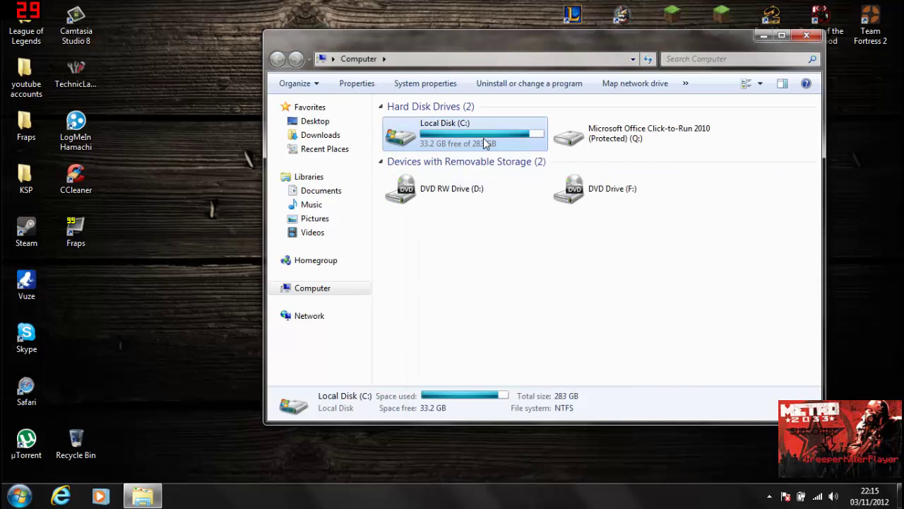
Step: Reopen Local Disk (C:) Properties, check 'Compress this drive to save disk space', and apply
right_click(486, 143)
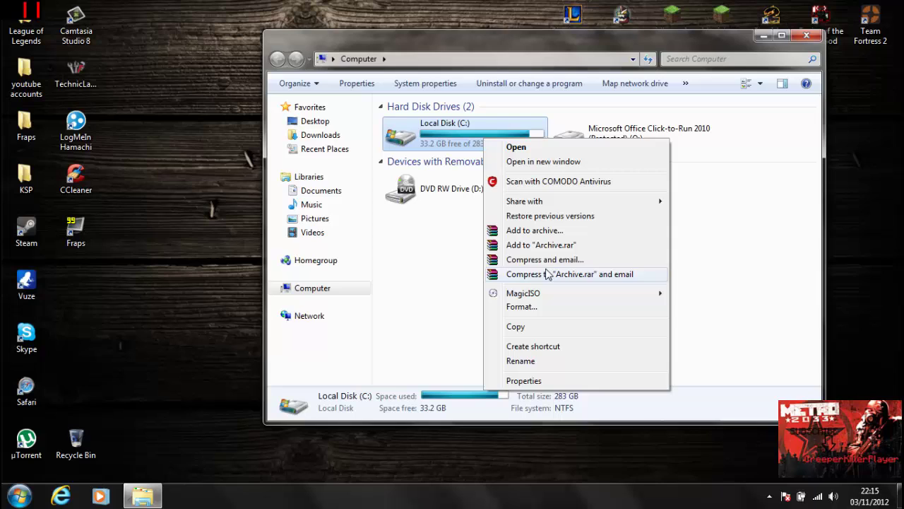
left_click(541, 381)
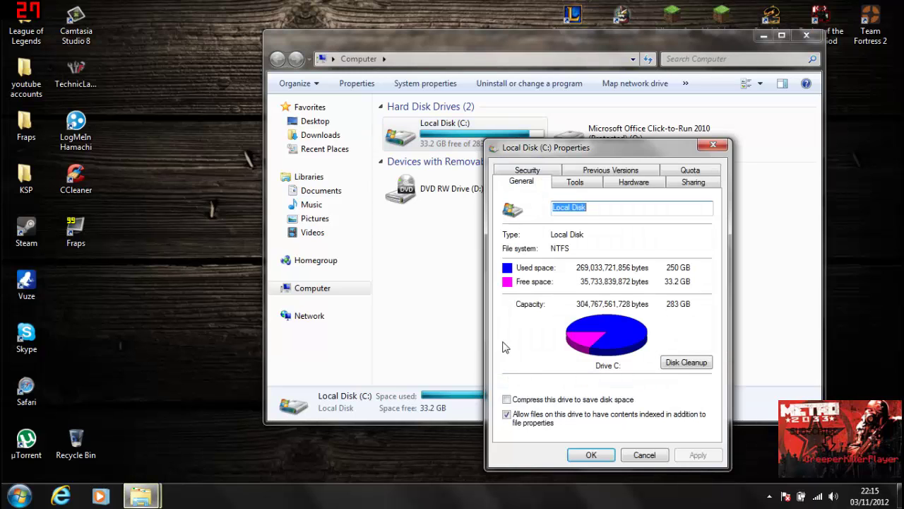
left_click(527, 401)
left_click(698, 454)
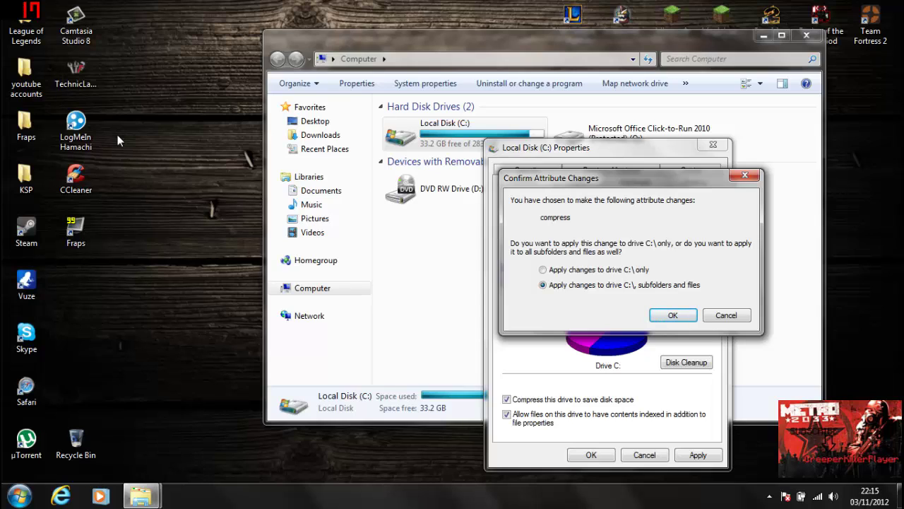
Step: Confirm compressing C: with subfolders and files, grant administrator permission, and retry past the access error
left_click(674, 315)
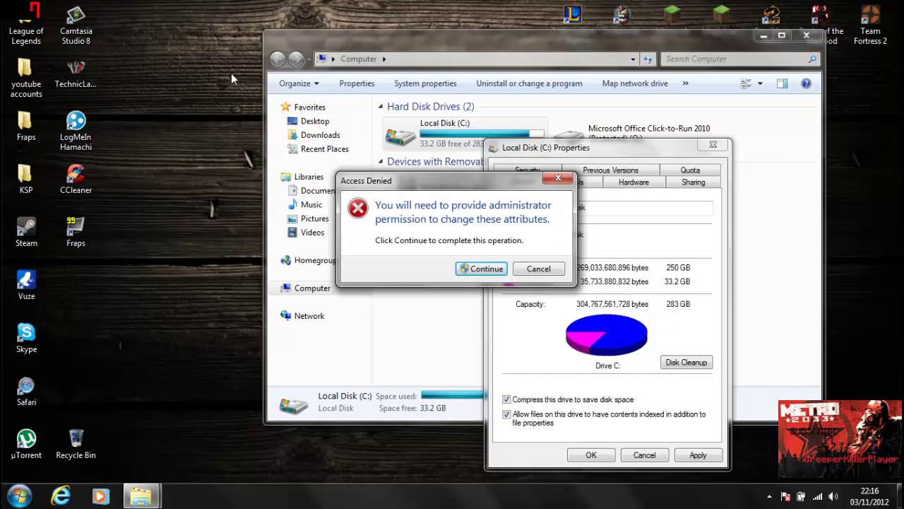
left_click_drag(420, 185, 351, 164)
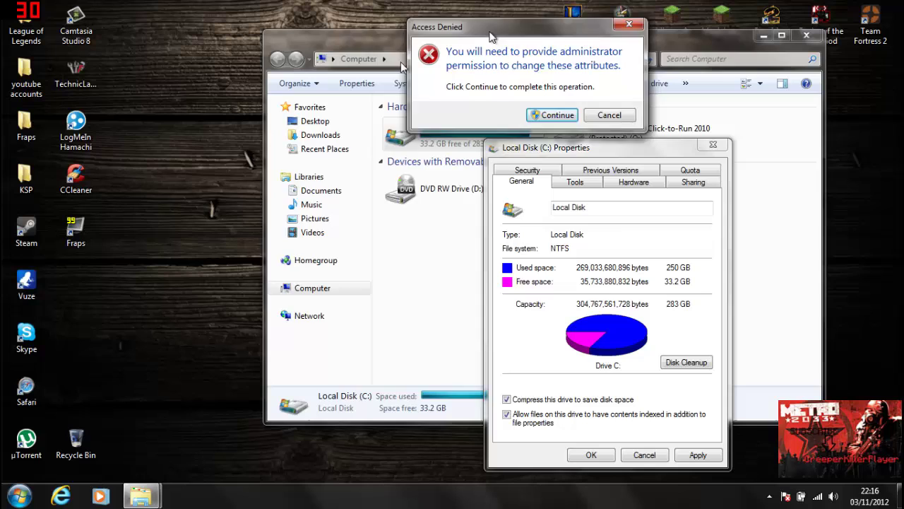
left_click_drag(492, 37, 451, 245)
left_click(510, 323)
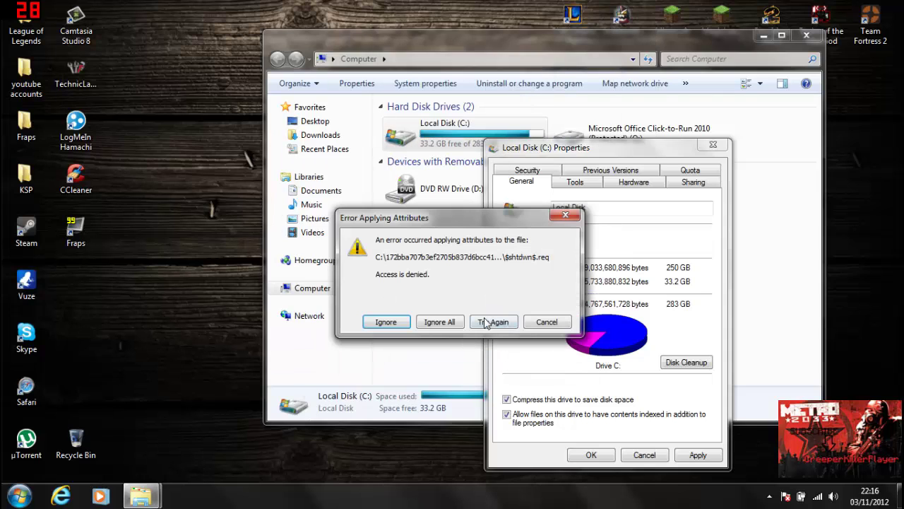
left_click(459, 321)
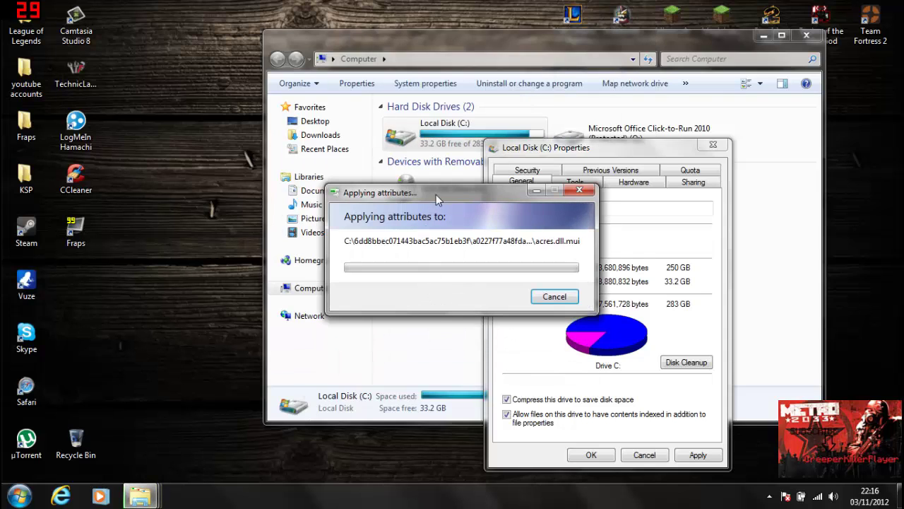